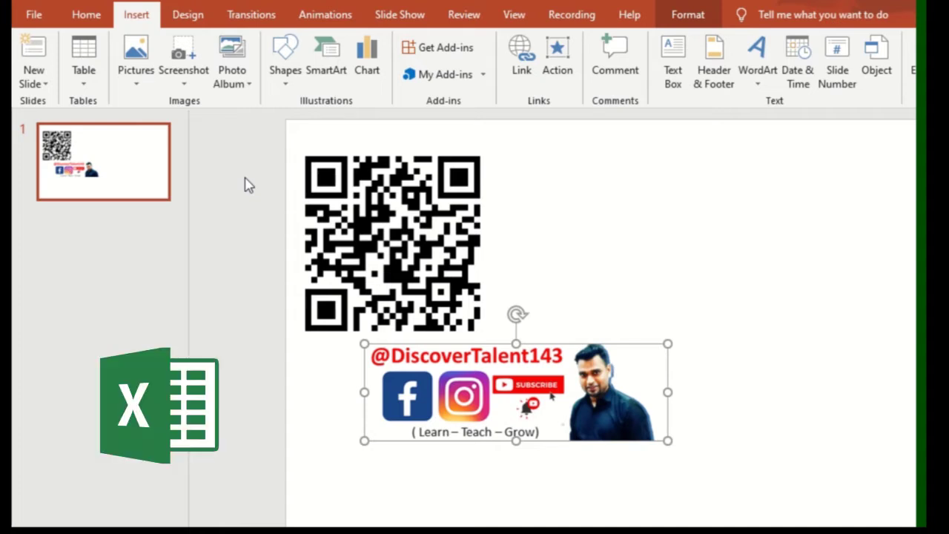
click(601, 267)
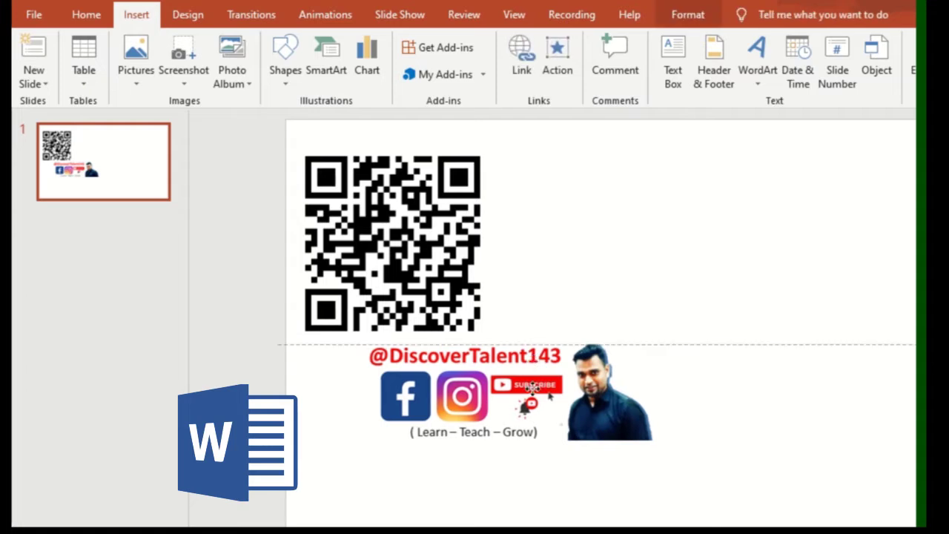
Line the QR code up above the banner, nudge the banner, and shrink the QR code slightly
drag(537, 365, 526, 419)
click(423, 220)
drag(423, 220, 520, 240)
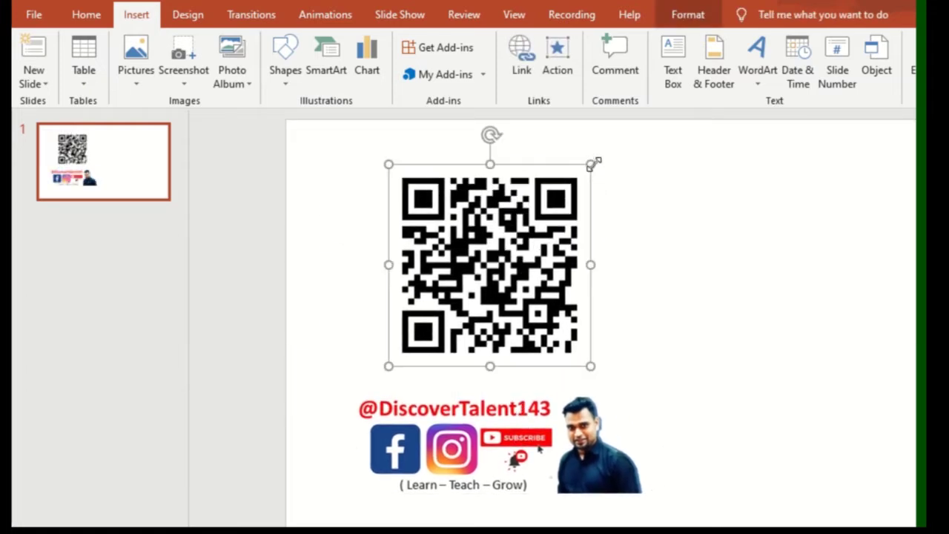
drag(555, 231, 493, 223)
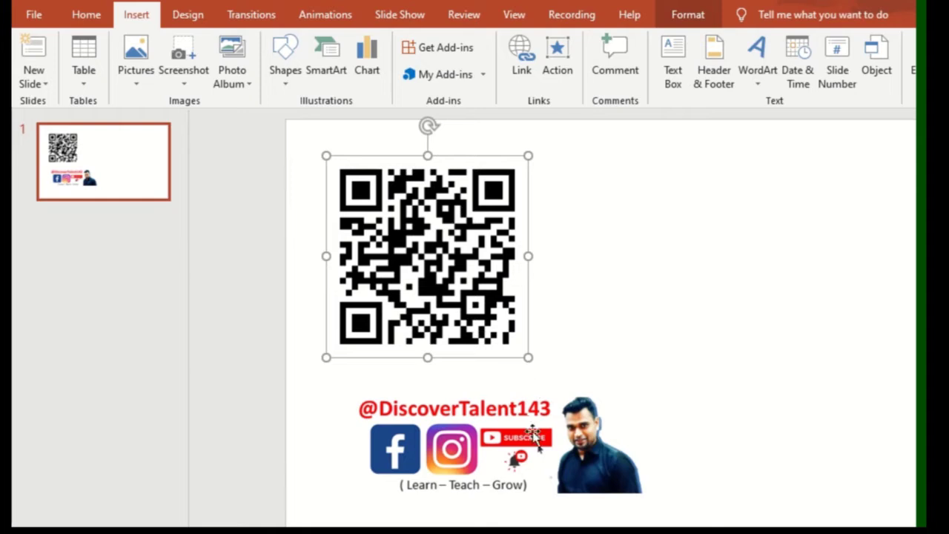
drag(507, 394, 521, 383)
click(419, 202)
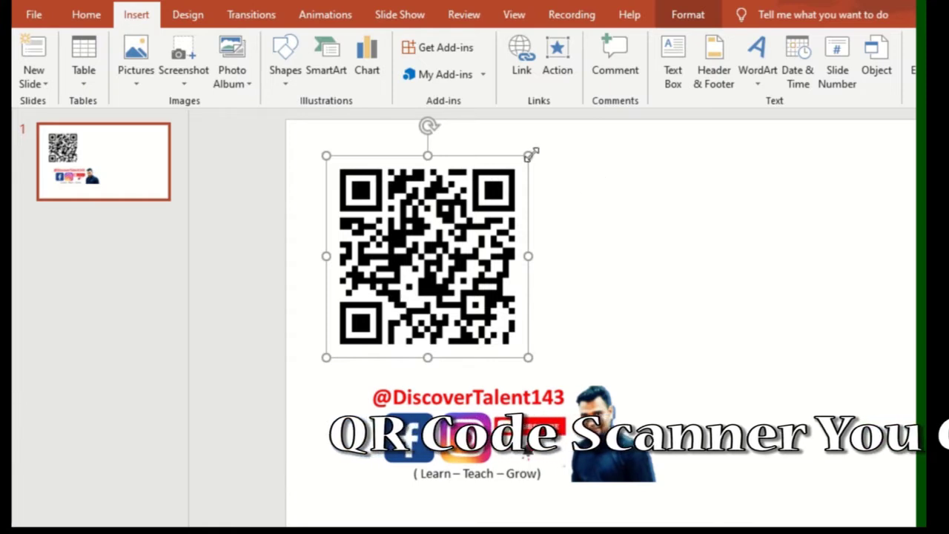
drag(528, 155, 508, 176)
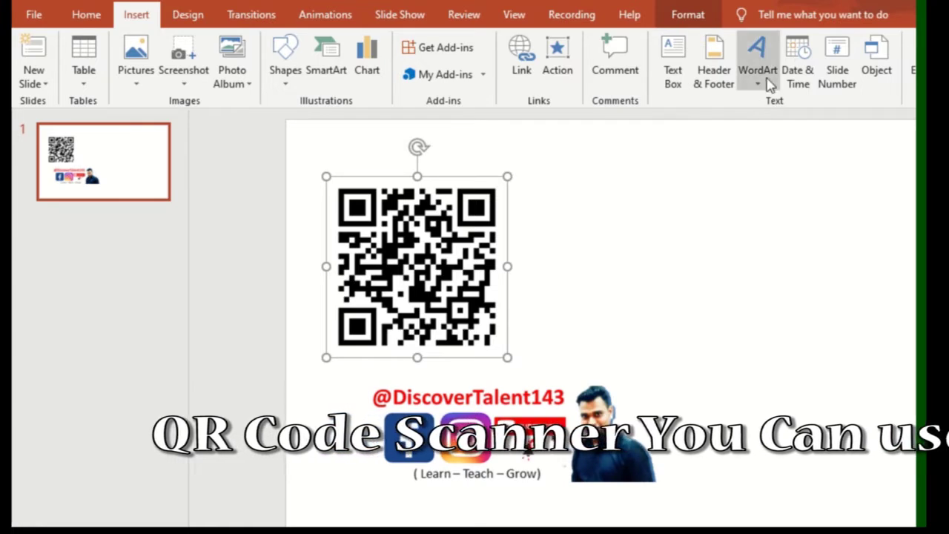
Add a text box reading 'Youtube.com/DiscoverTalent143' to the right of the QR code
click(683, 65)
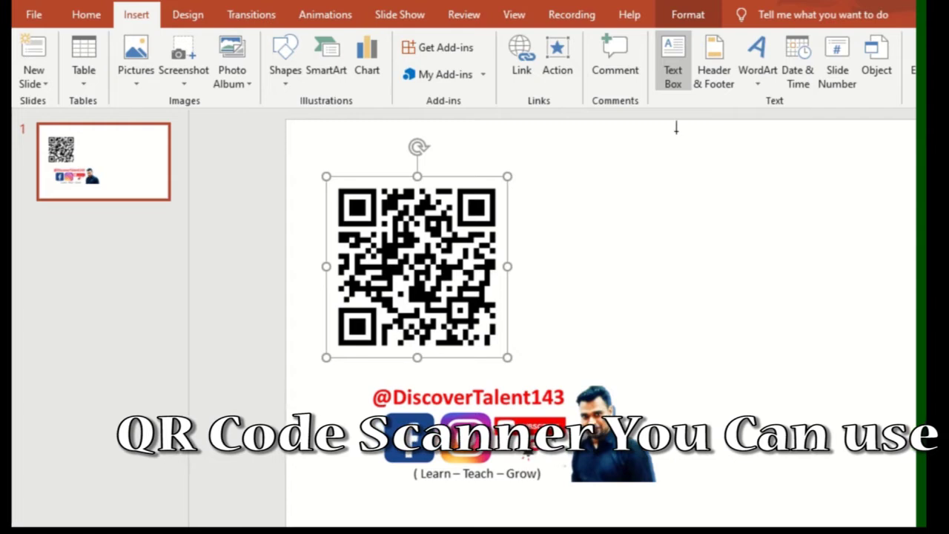
click(551, 218)
text(Youtube)
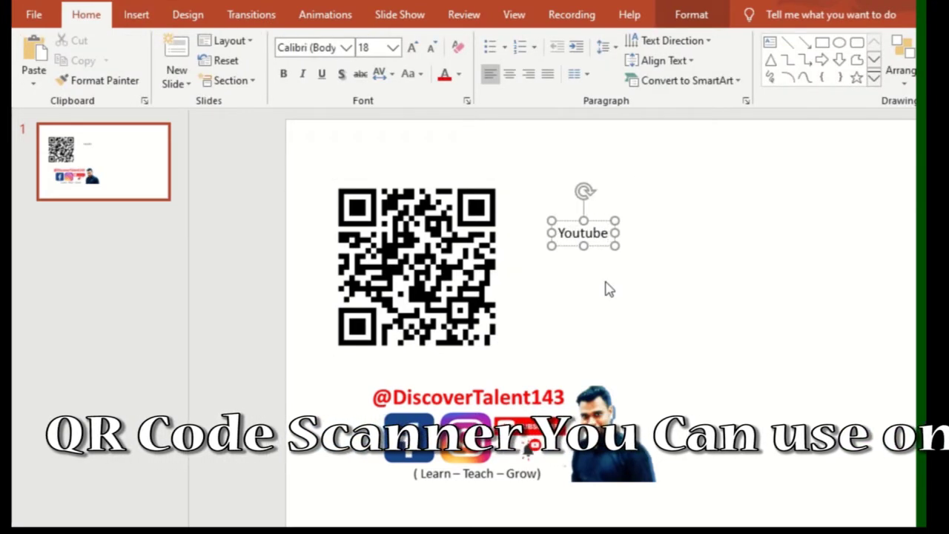
text(.com/DiscoverTalent)
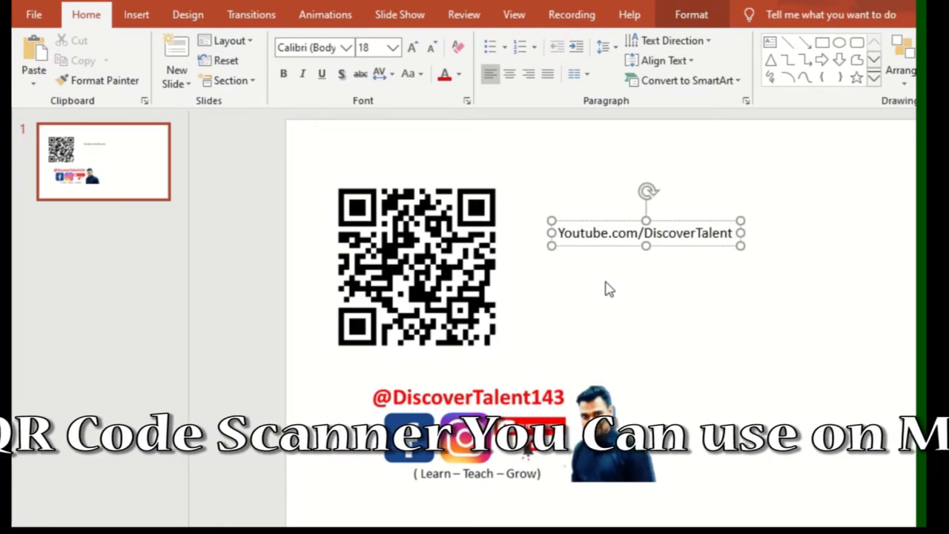
text(143)
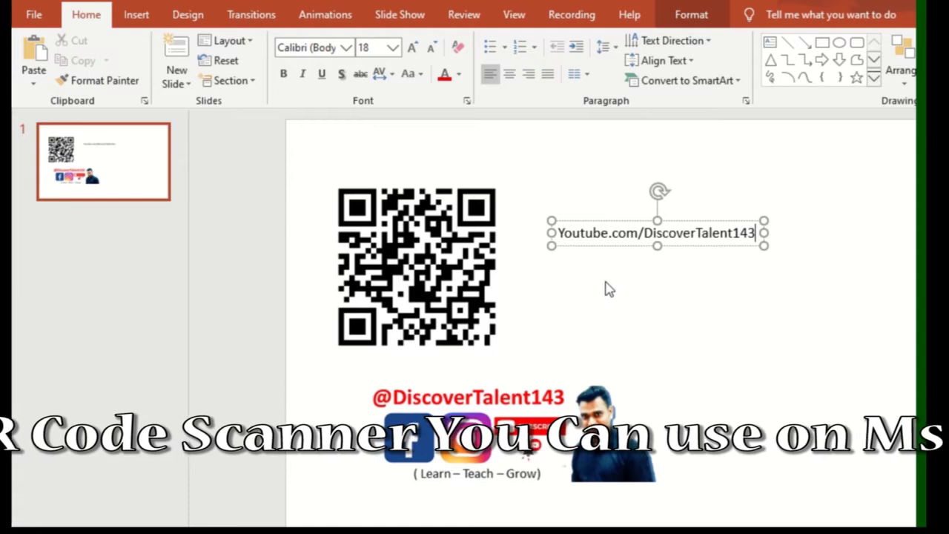
Move the URL text box down so it sits level with the QR code
click(611, 290)
click(637, 233)
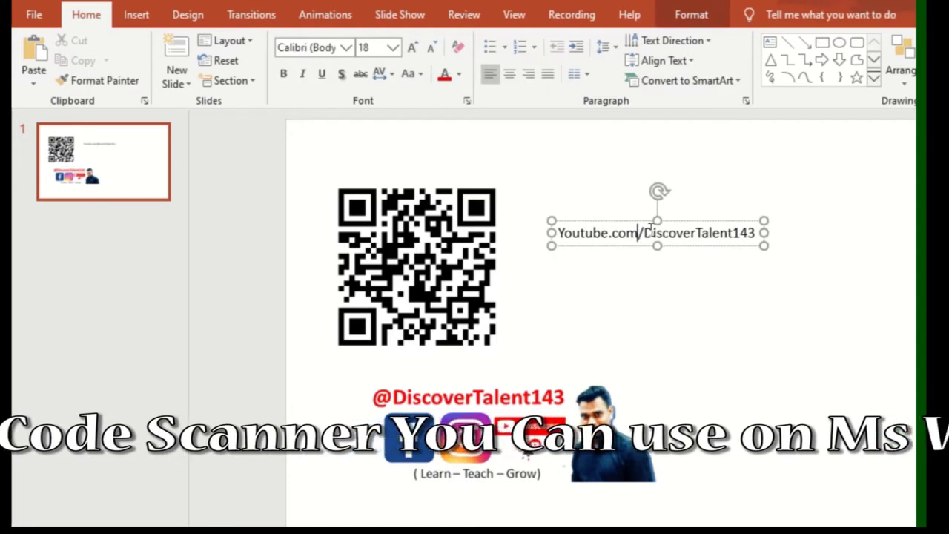
drag(630, 246, 592, 302)
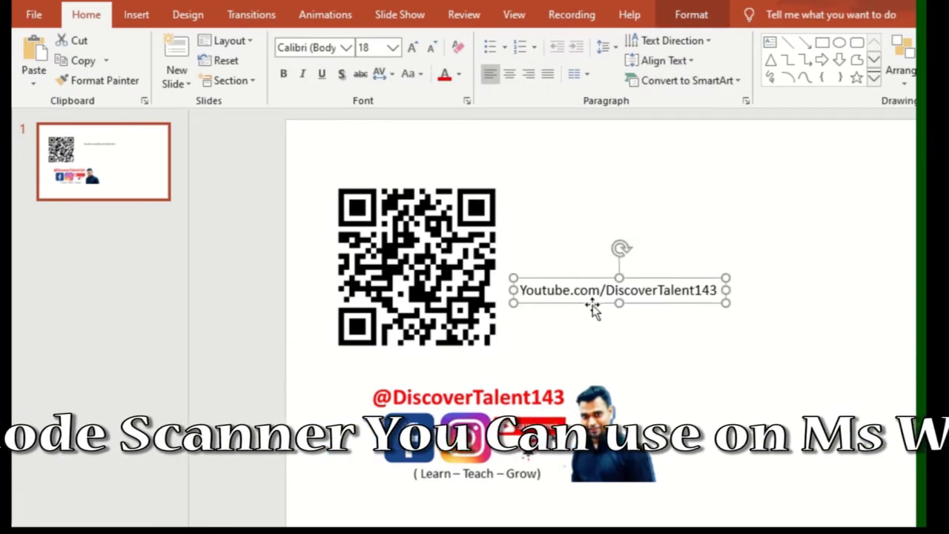
click(705, 204)
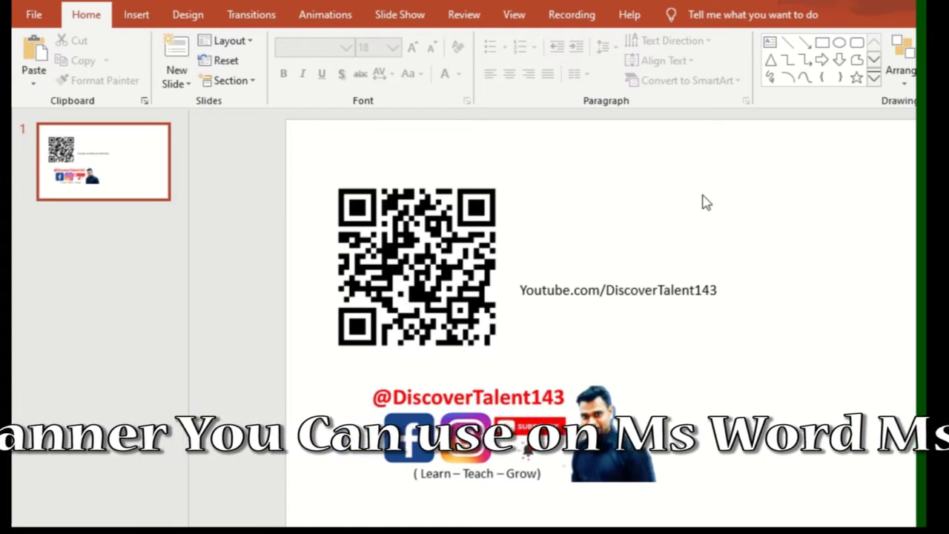
click(640, 290)
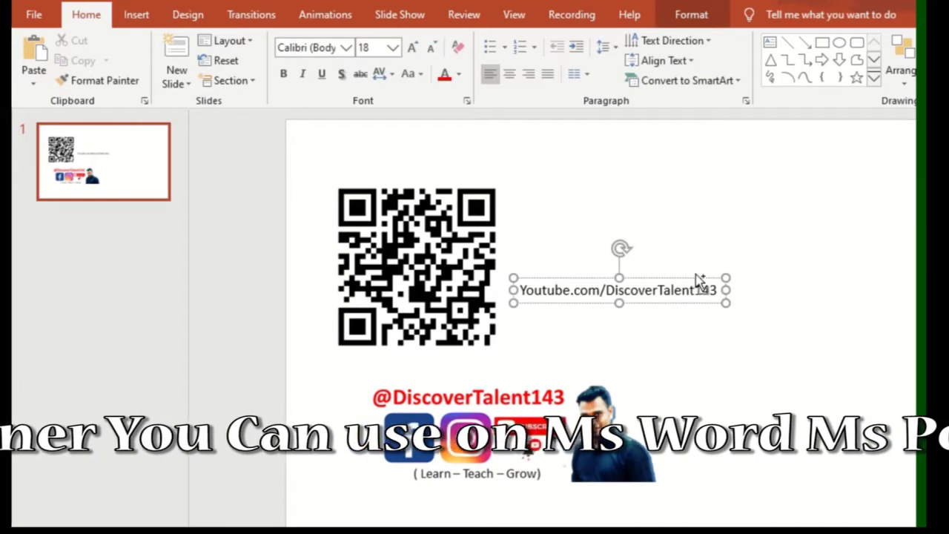
click(707, 207)
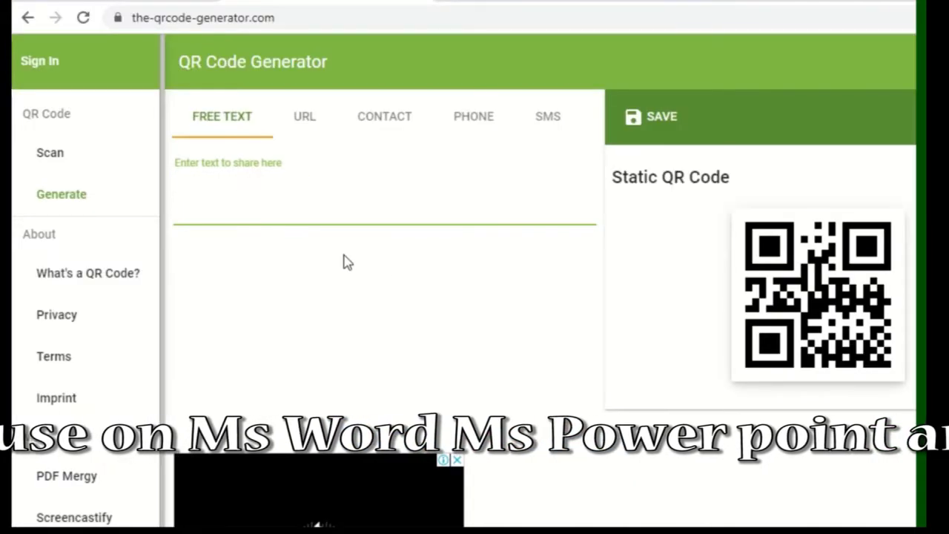
Look through the generator's SMS, Phone, Contact and URL options, then return to Free Text
click(230, 18)
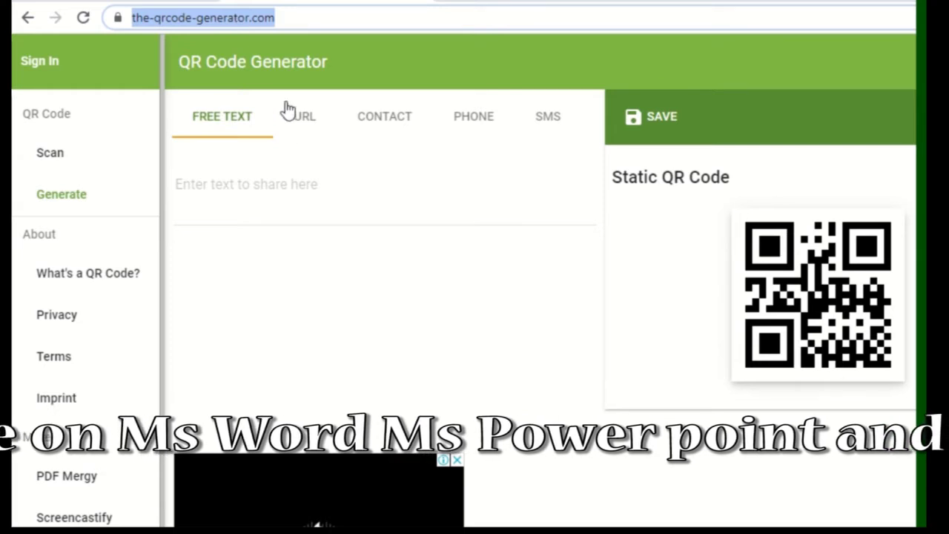
click(289, 189)
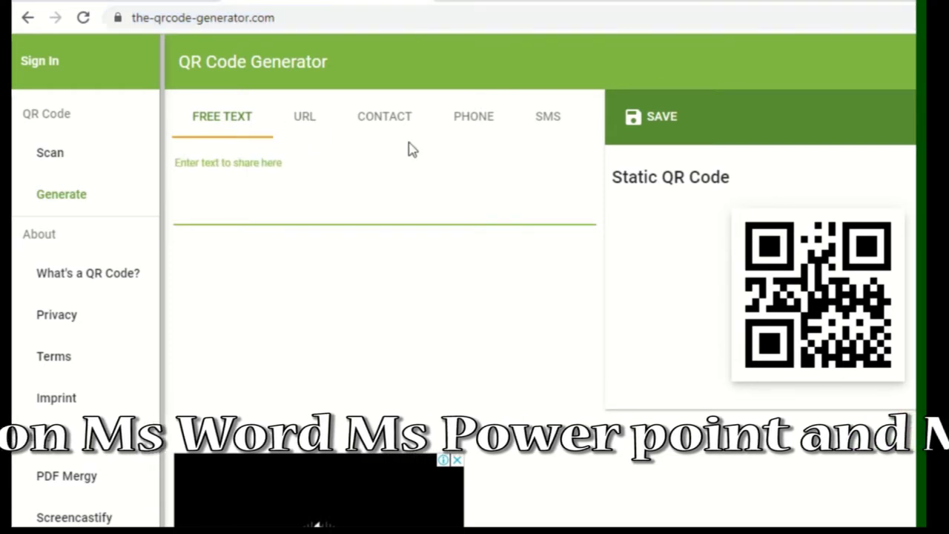
click(539, 122)
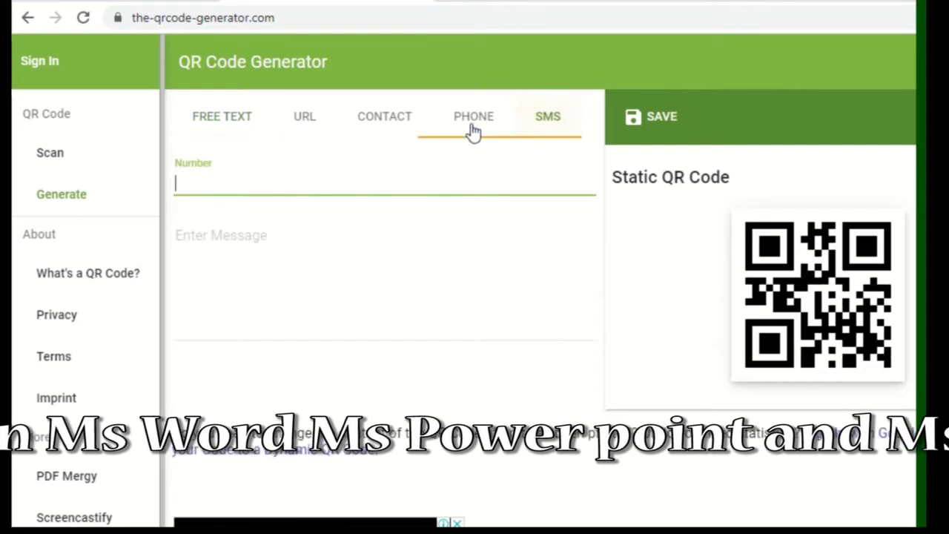
click(471, 131)
click(400, 126)
click(319, 127)
click(245, 119)
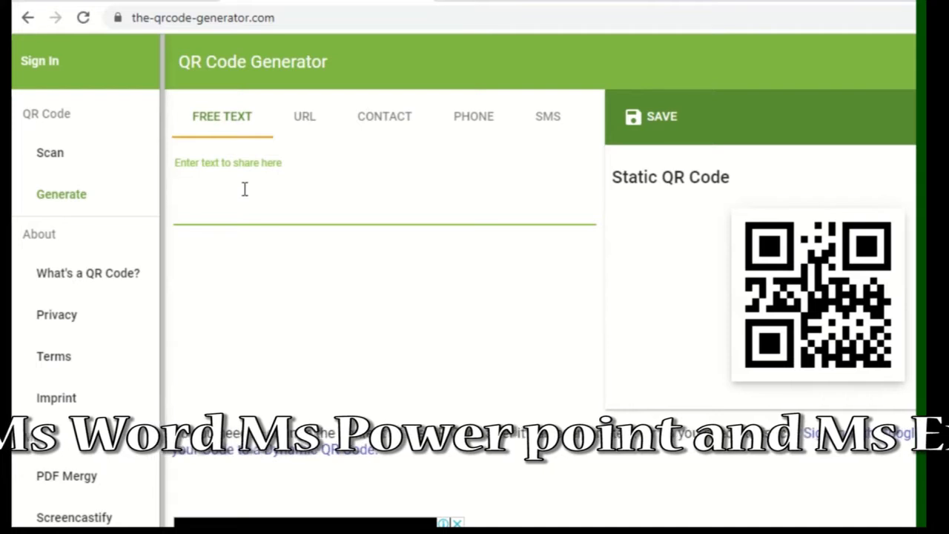
Type and erase test text in the Free Text field, then bring up the Contact form
text(gadfgdfdgsdf)
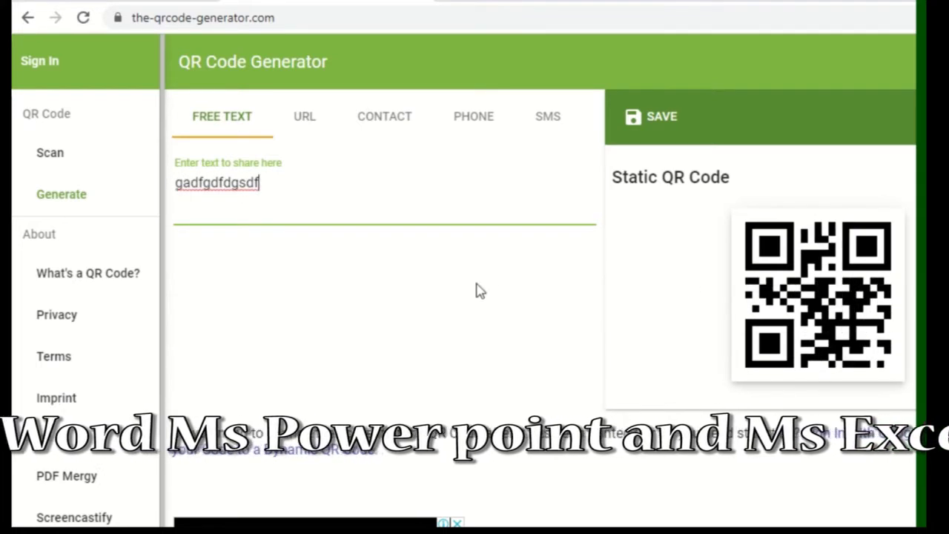
key(BackSpace)
key(BackSpace)
key(BackSpace)
key(BackSpace)
key(BackSpace)
key(BackSpace)
key(BackSpace)
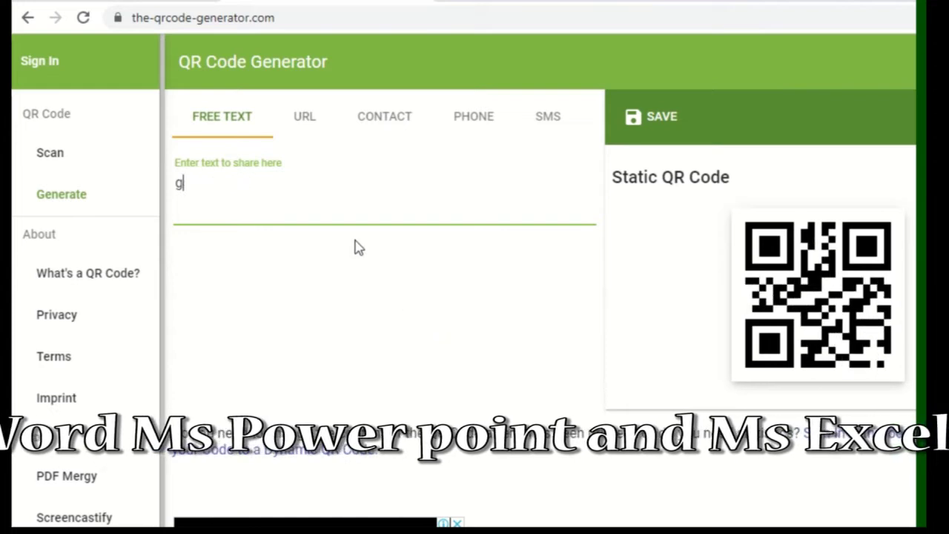
key(BackSpace)
click(312, 125)
click(384, 116)
click(269, 257)
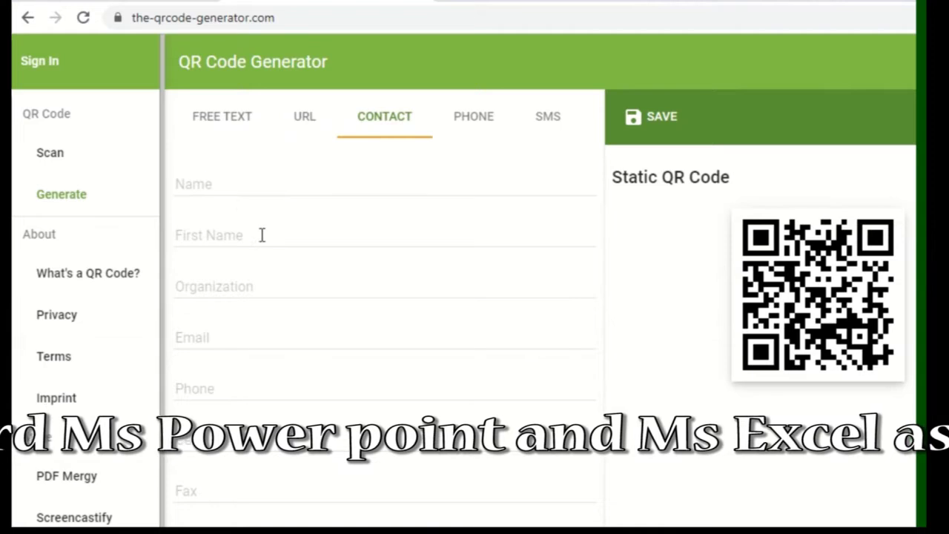
Fill the contact form's Name, First Name, Organization and Phone fields with sample text
click(239, 187)
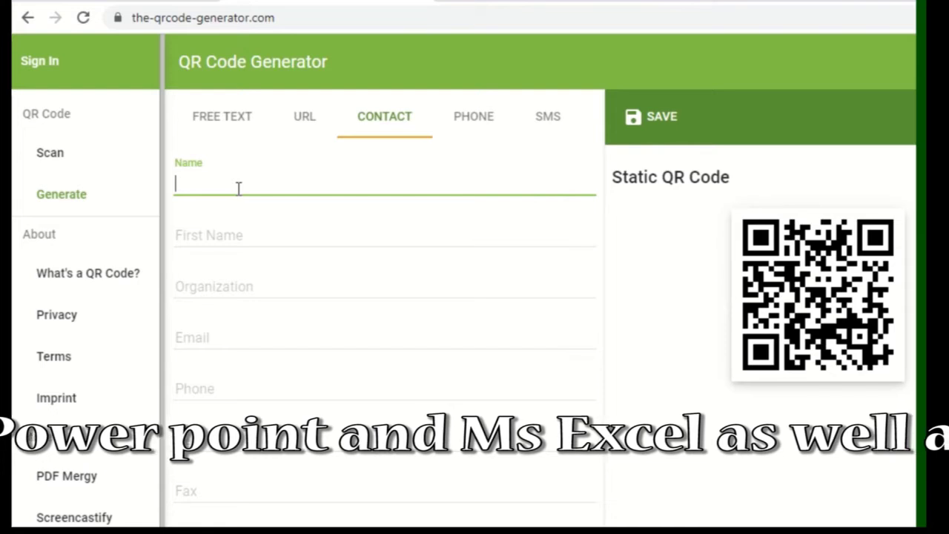
text(sdfas)
click(234, 234)
text(sfdasd)
click(237, 290)
text(asdfas)
click(257, 337)
click(261, 380)
text(fsdasd)
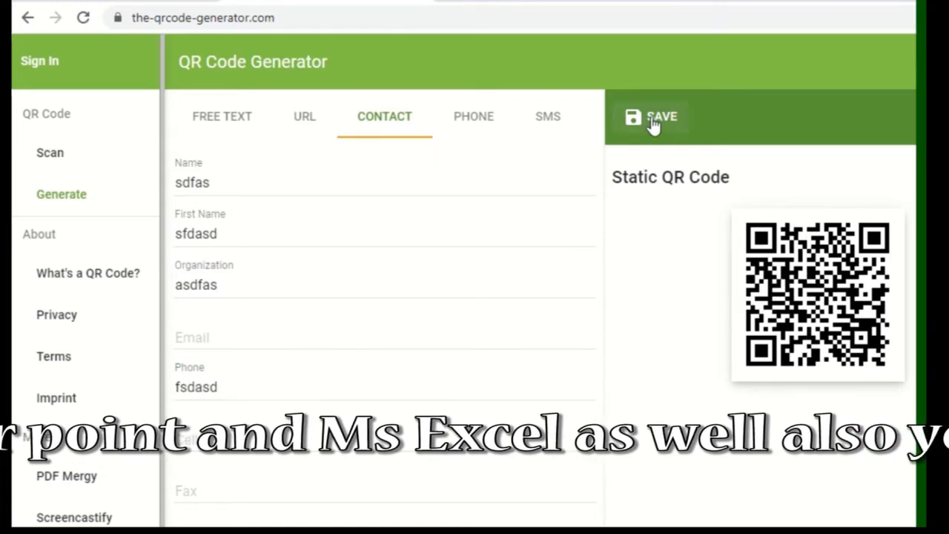
Toggle between the Phone and Contact forms, clear the name, and reload the page
click(457, 126)
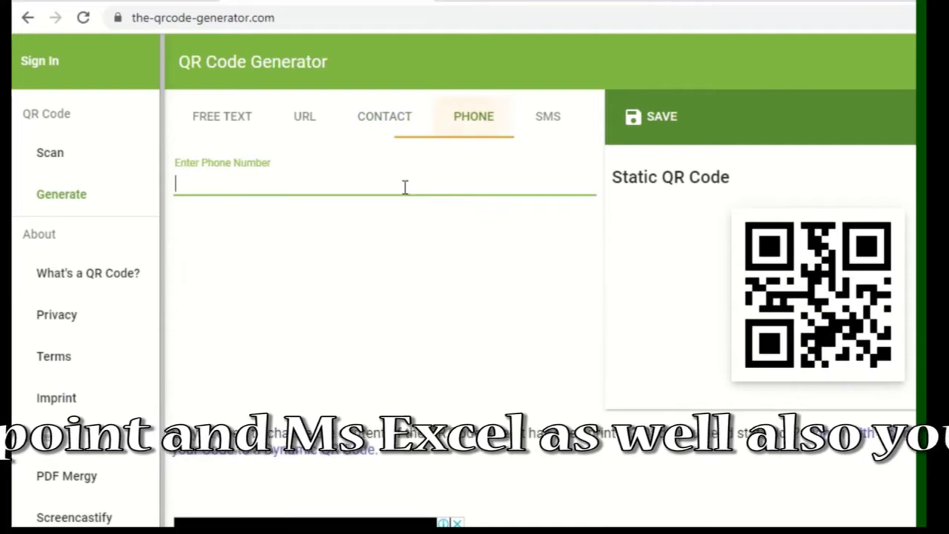
click(374, 132)
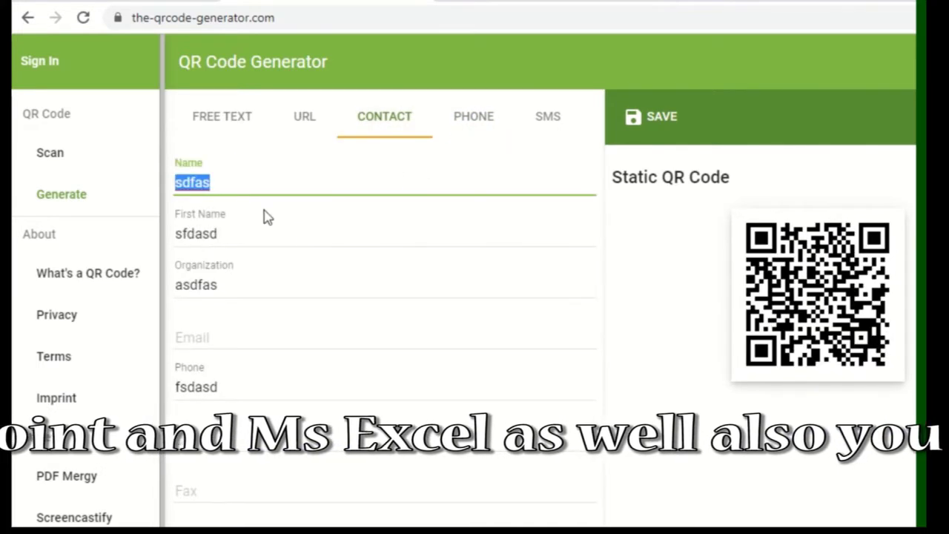
key(BackSpace)
click(257, 233)
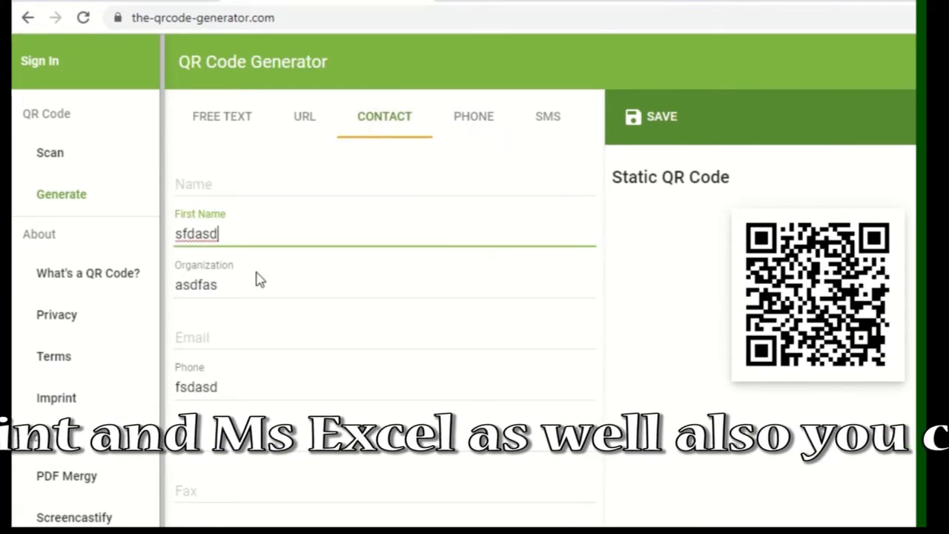
click(245, 16)
key(Return)
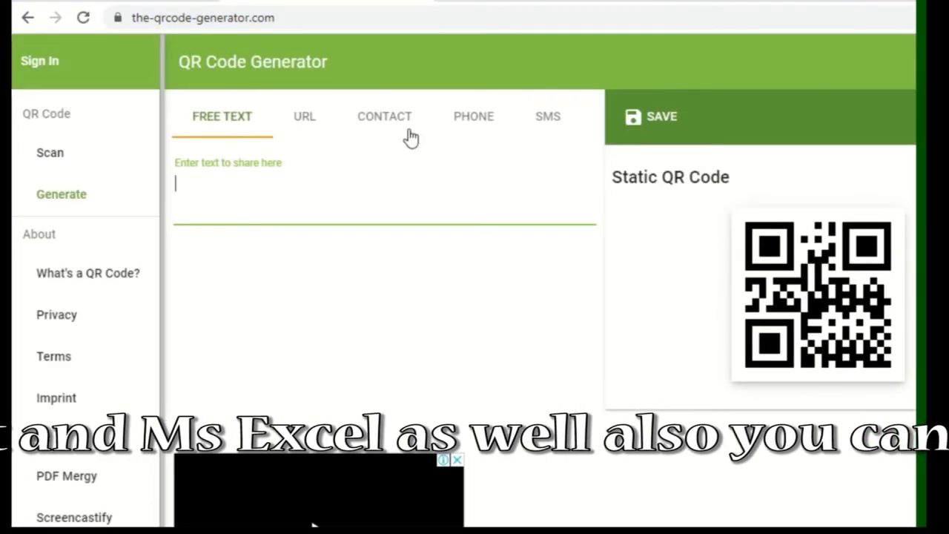
Try the SMS form with a sample number and message, then go back to Phone
click(479, 119)
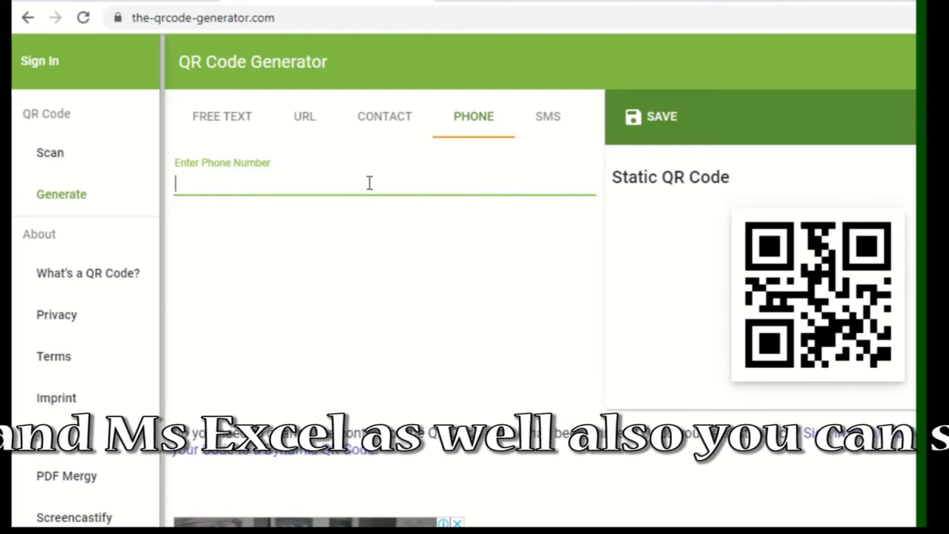
click(554, 132)
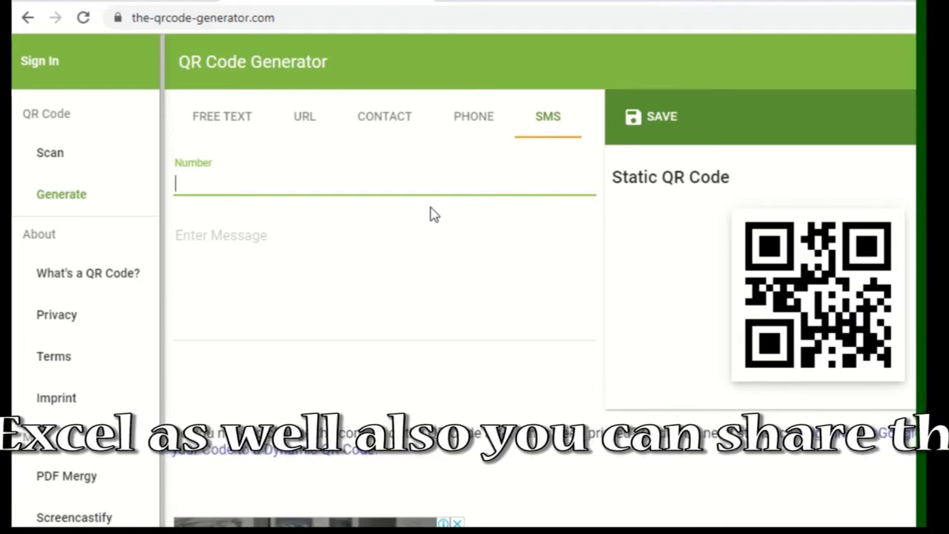
text(fdadf)
click(350, 246)
text(asdf)
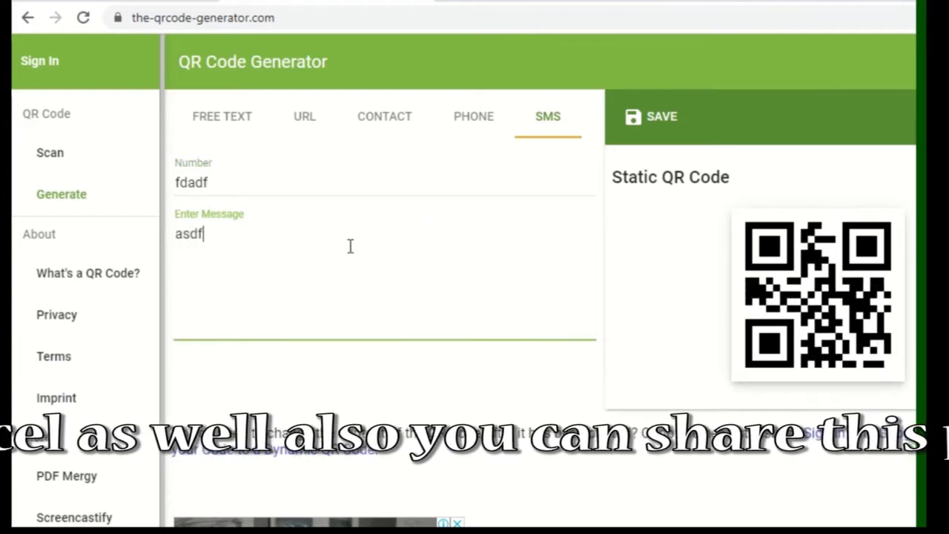
text(asdfsfasf)
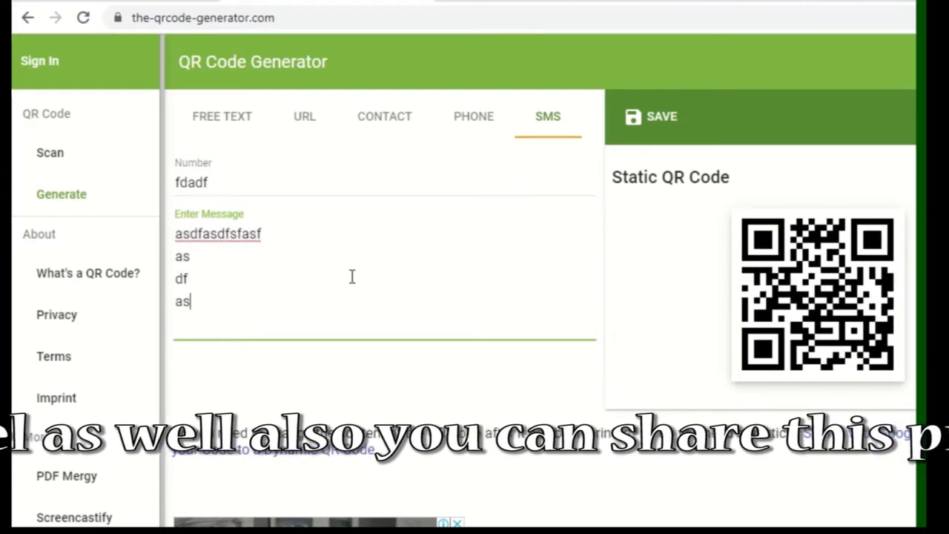
text( as df asdfasd)
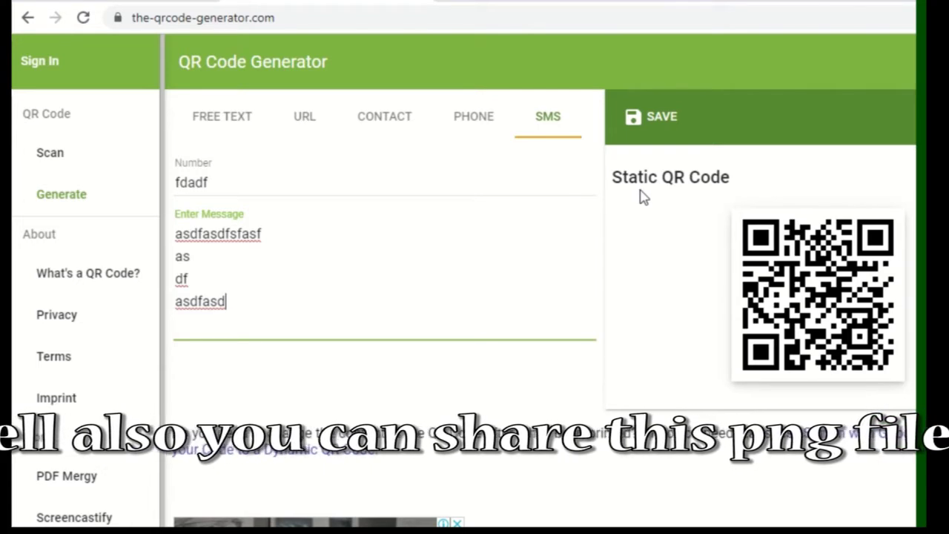
click(475, 128)
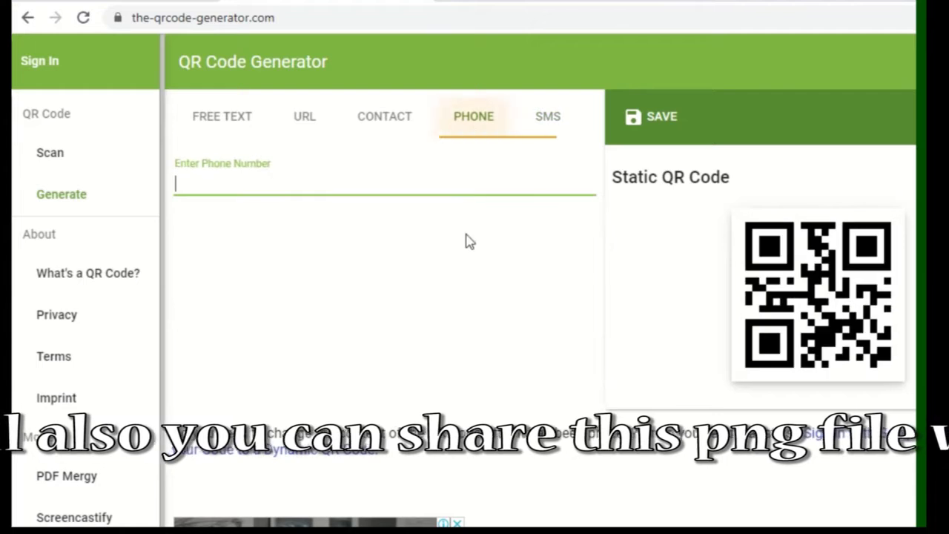
Reload the generator page and bring up its empty URL QR form
click(304, 10)
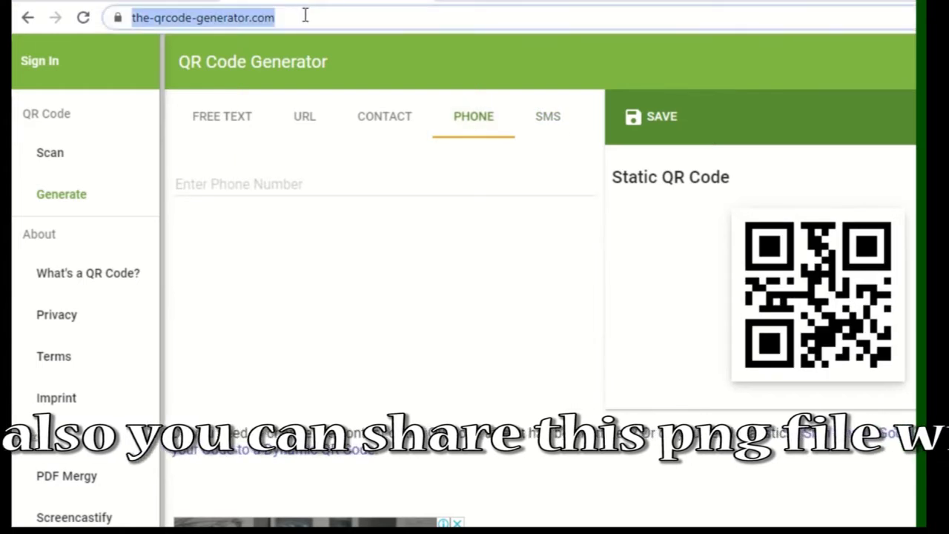
key(Return)
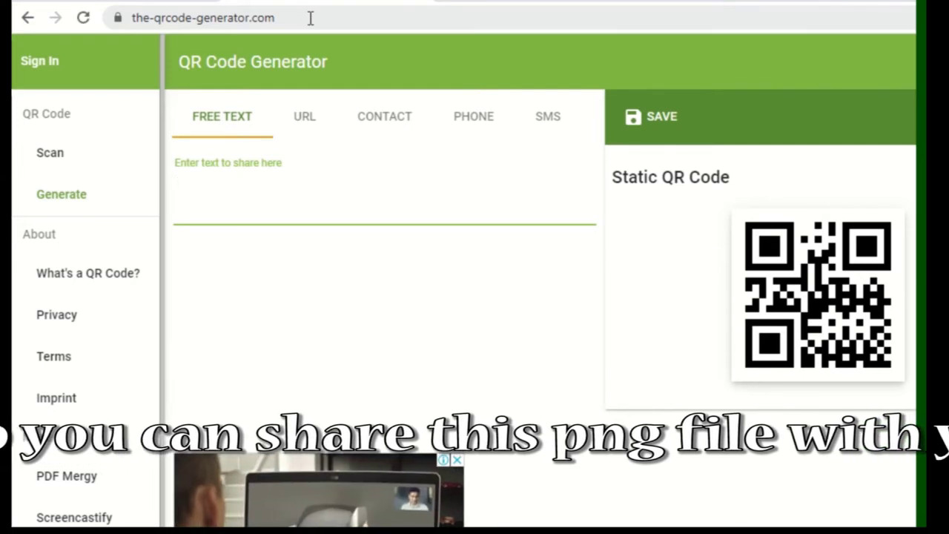
click(311, 119)
click(302, 187)
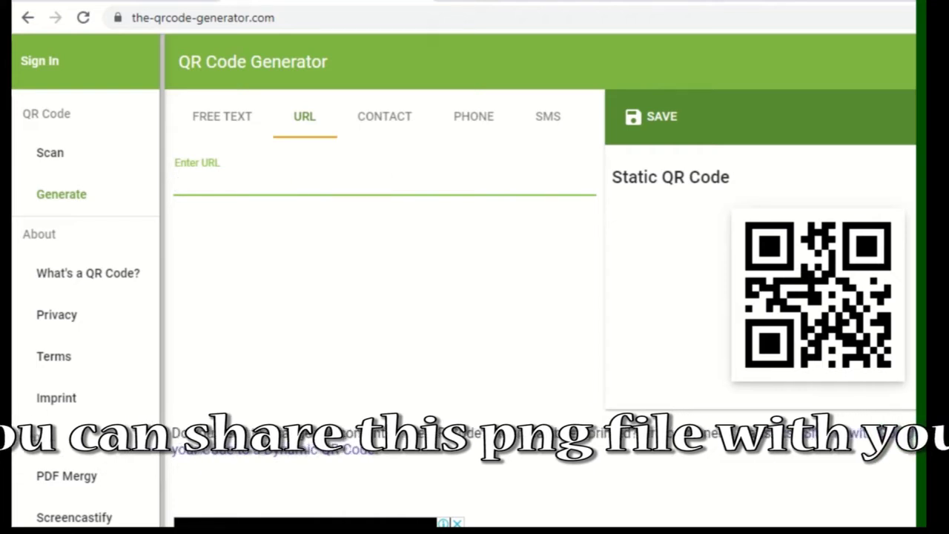
click(740, 531)
click(659, 511)
Copy the Youtube.com/DiscoverTalent143 text from the slide's URL text box
double_click(606, 288)
key(ctrl+a)
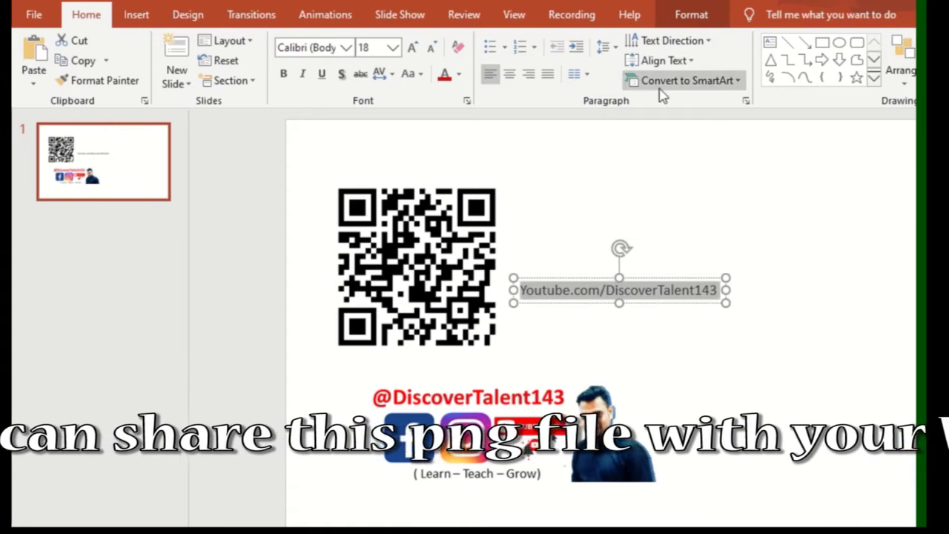
click(669, 241)
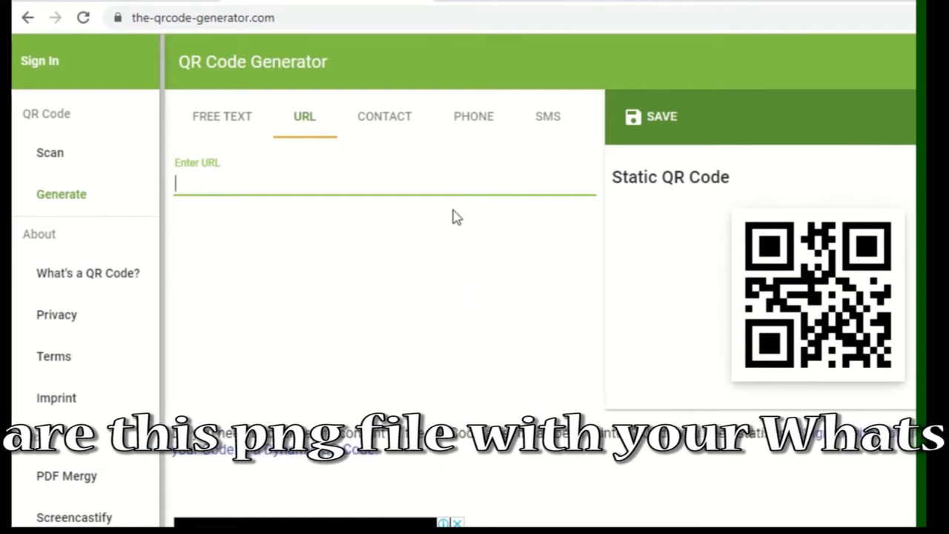
text(Youtube.com/DiscoverTalent143)
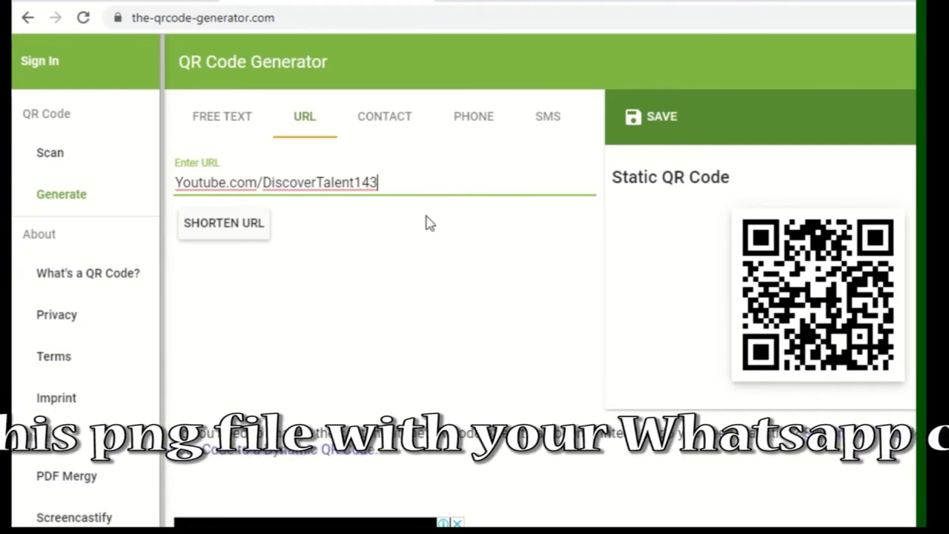
click(224, 226)
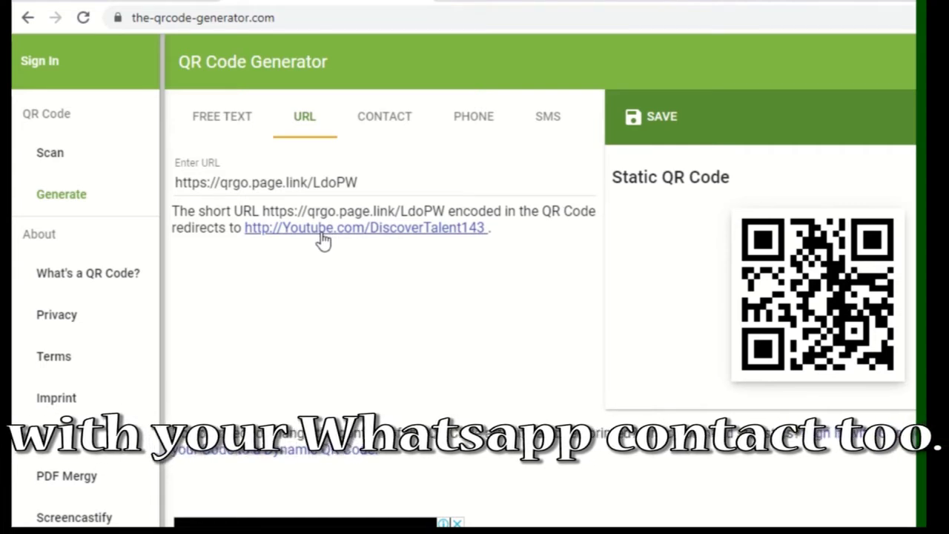
drag(177, 182, 359, 183)
click(370, 263)
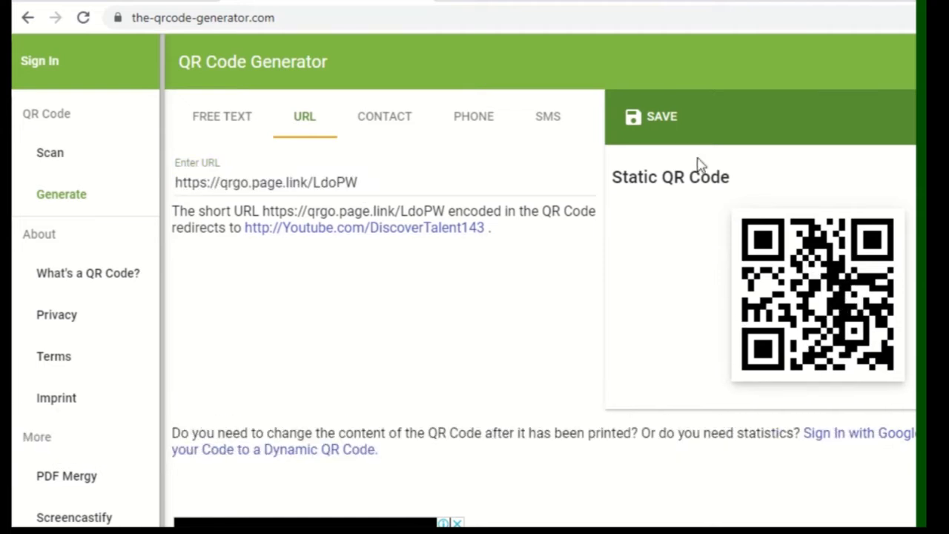
Save the generated QR code to the Desktop as the PNG image DiscoverTalentQR
click(662, 131)
text(DiscoverTa)
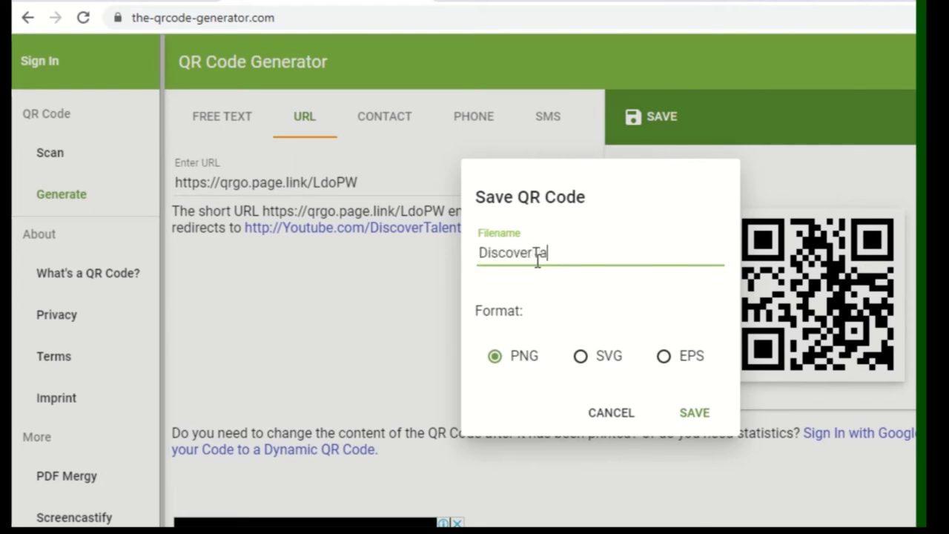
text(lent)
text(Q)
click(693, 412)
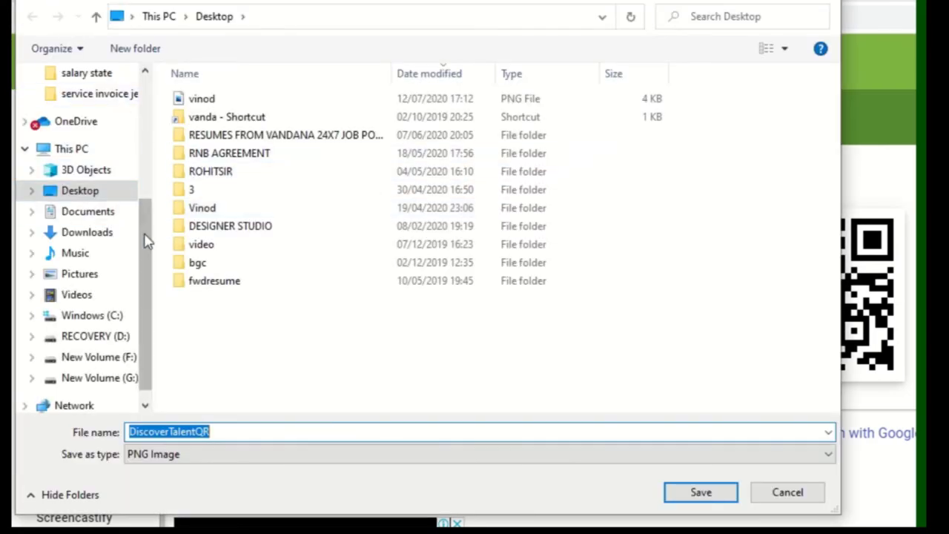
drag(149, 240, 159, 74)
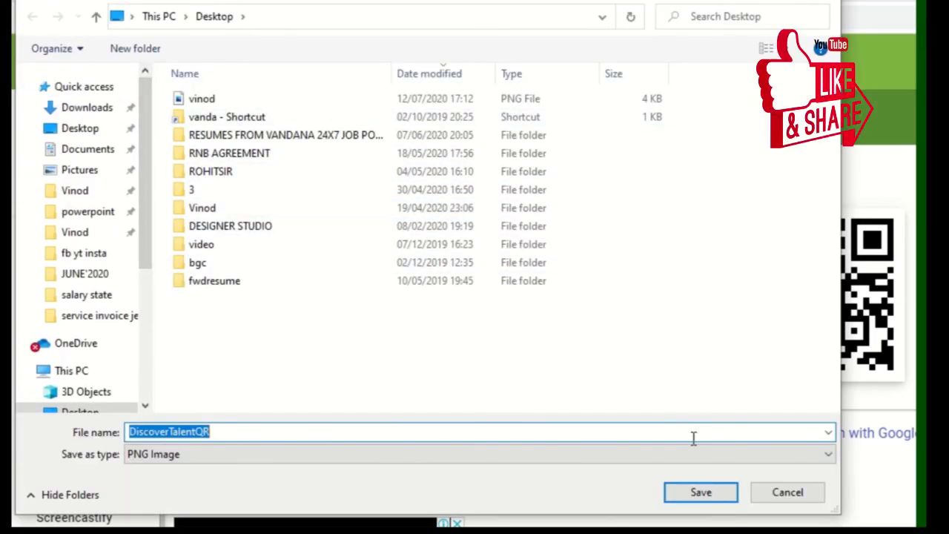
click(718, 497)
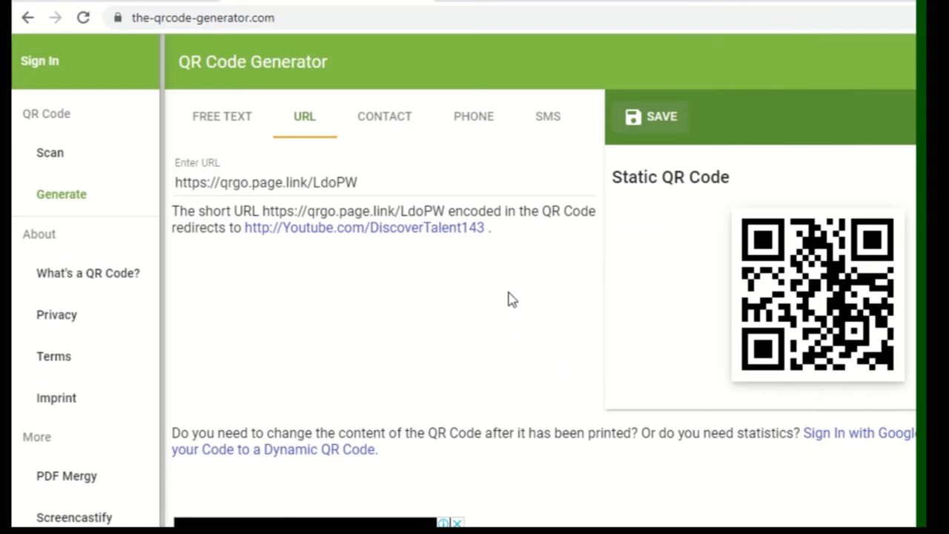
Back on the slide, look over the Insert > Pictures options, then back out
click(657, 504)
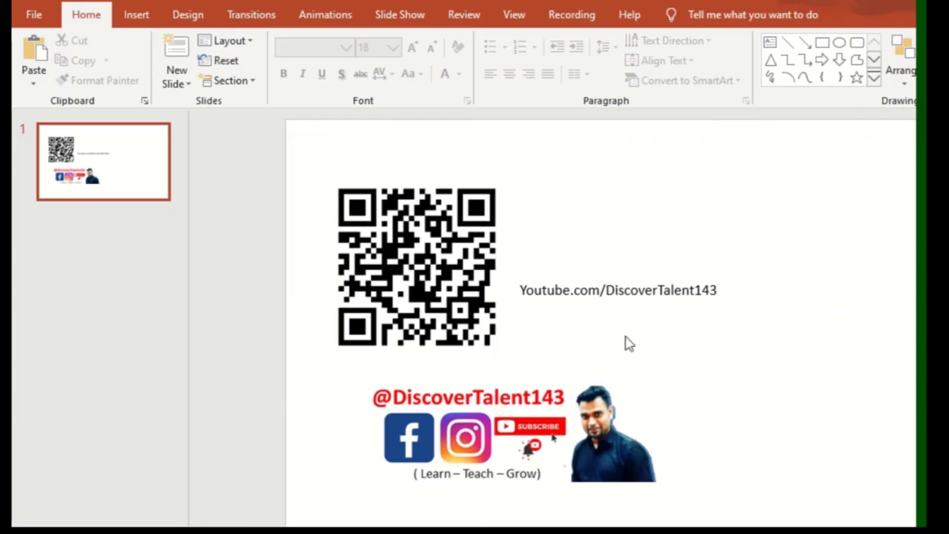
click(445, 247)
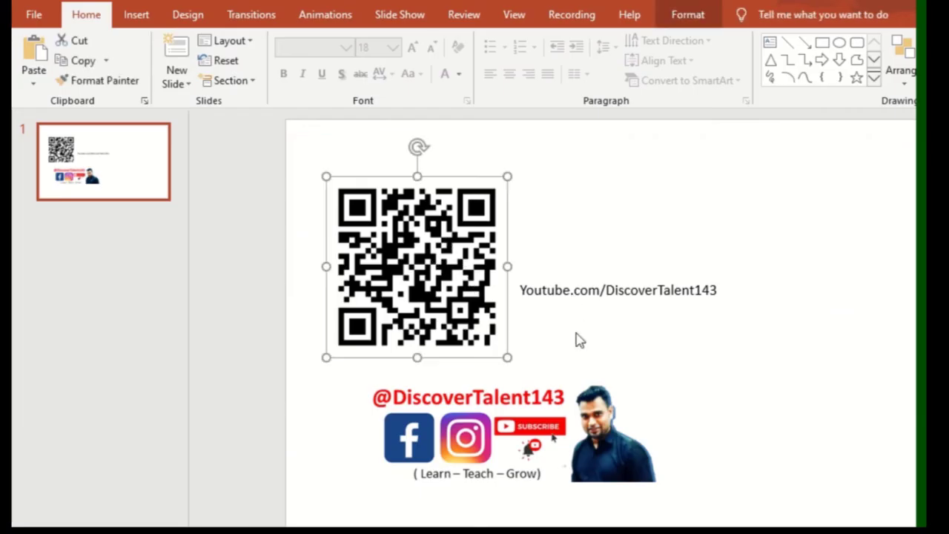
click(616, 247)
click(141, 16)
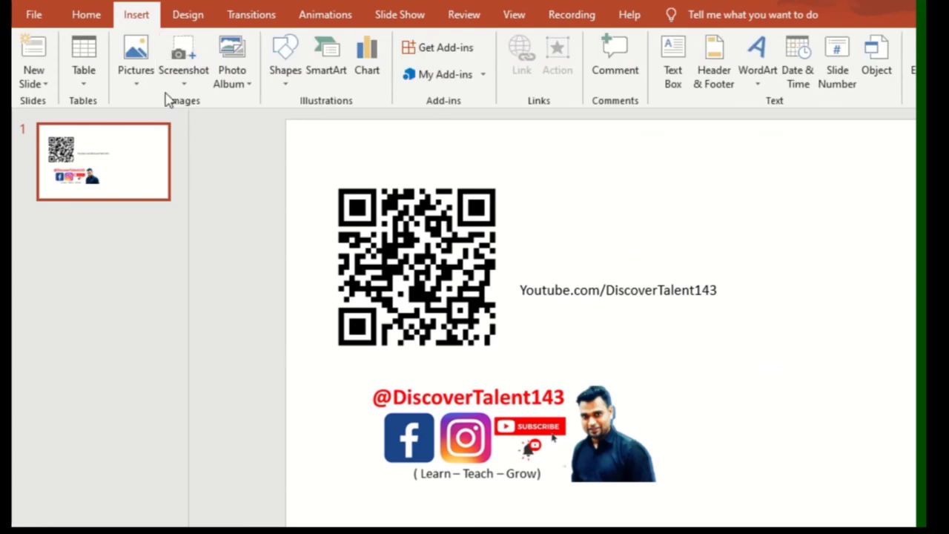
click(138, 82)
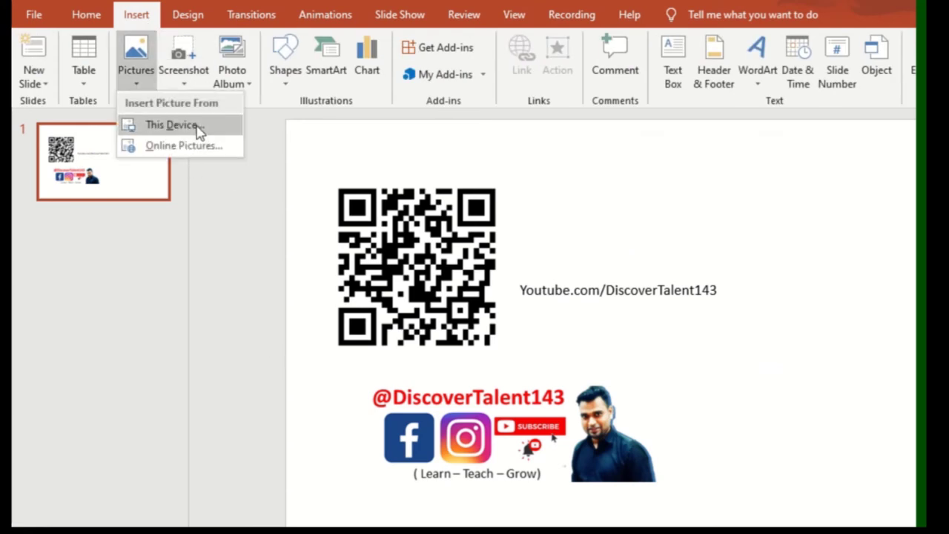
click(326, 159)
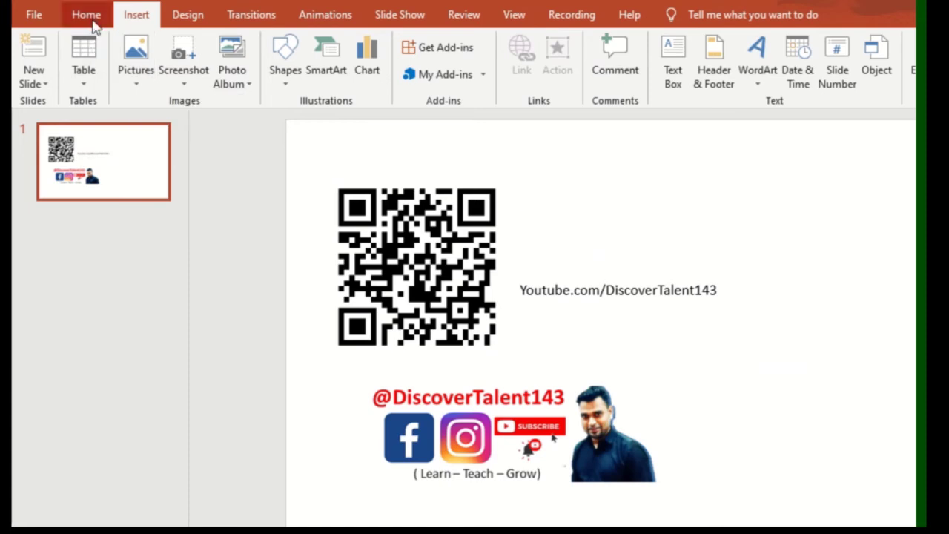
click(95, 27)
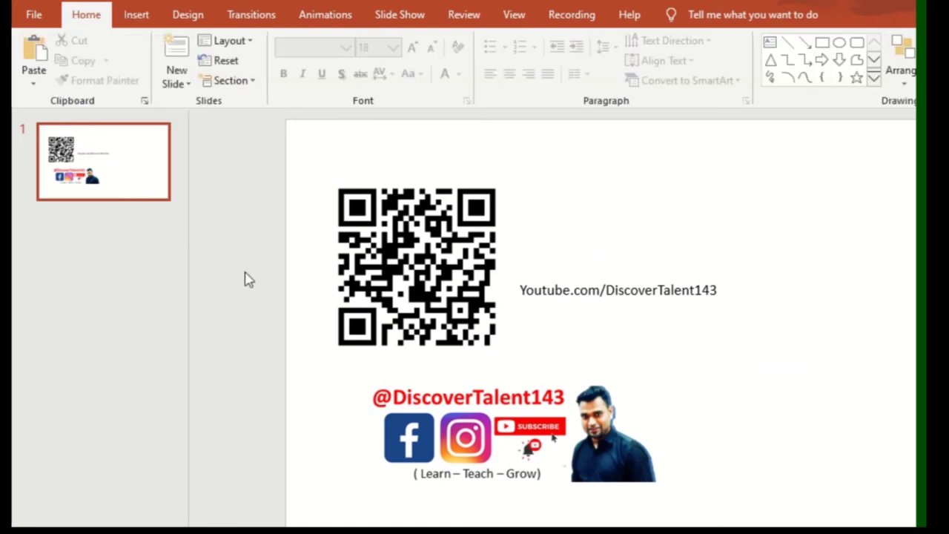
Insert DiscoverTalentQR from the Desktop and place it beside the URL text
click(137, 15)
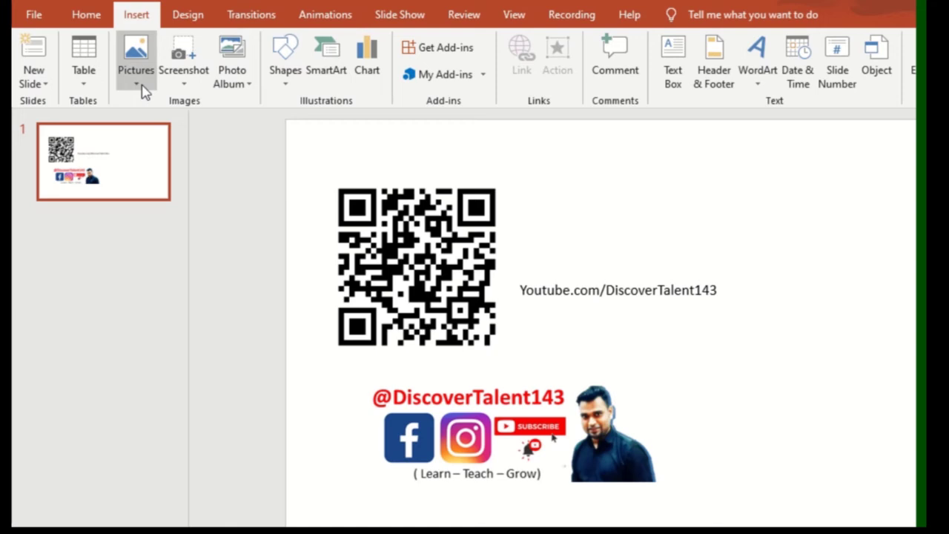
click(142, 88)
click(209, 127)
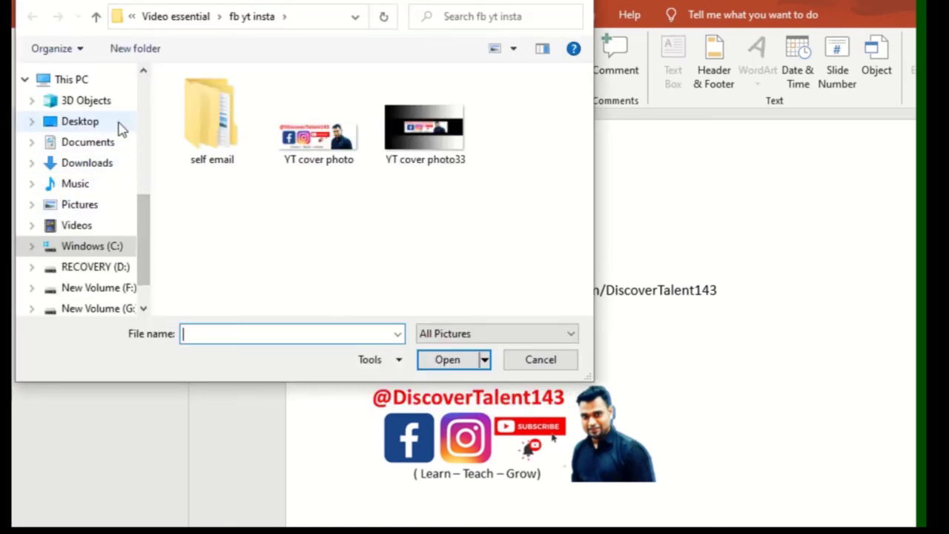
click(117, 123)
click(257, 102)
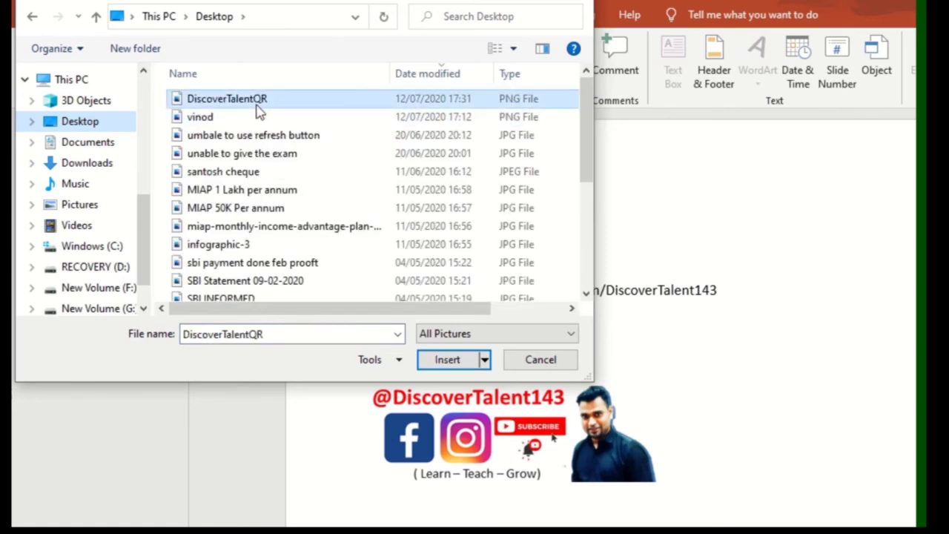
click(473, 356)
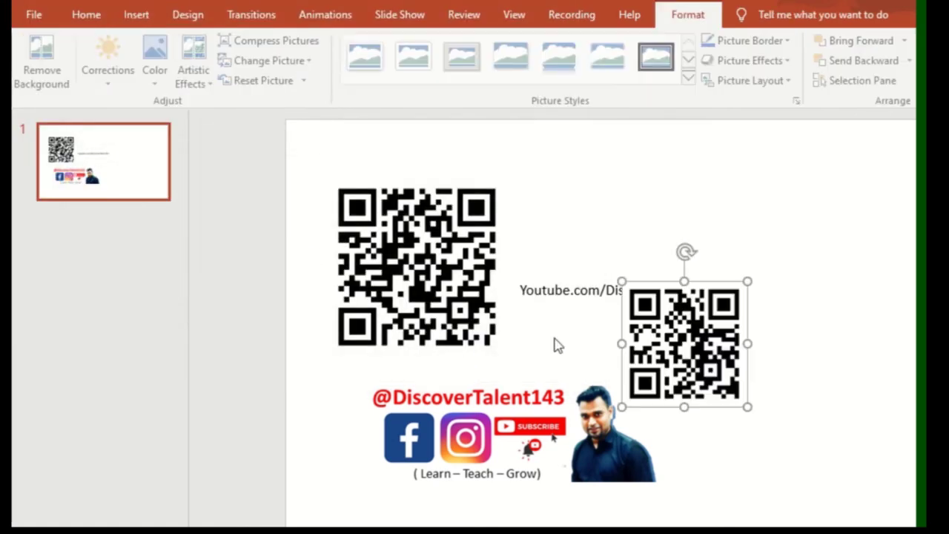
mouse_move(686, 330)
mouse_down()
mouse_move(749, 277)
mouse_move(807, 304)
mouse_move(790, 304)
mouse_move(784, 275)
mouse_up()
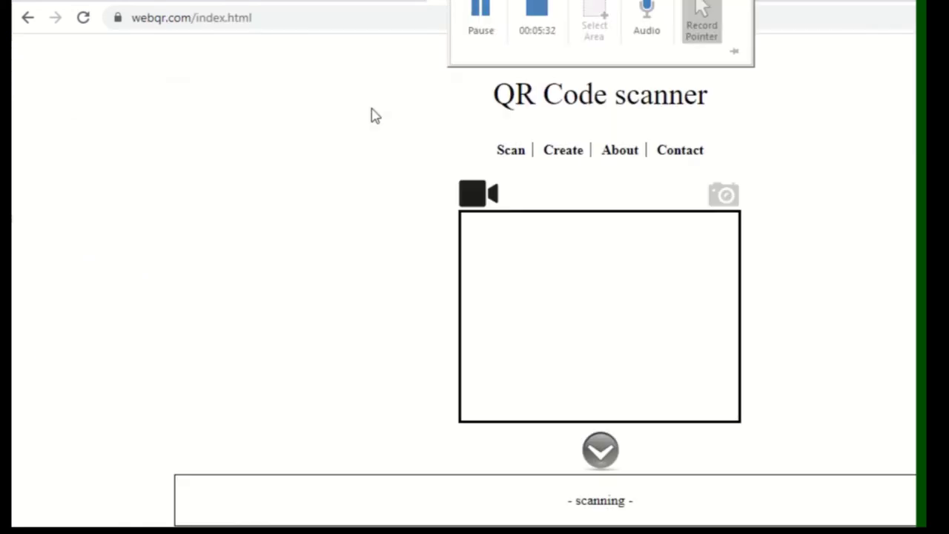
click(265, 24)
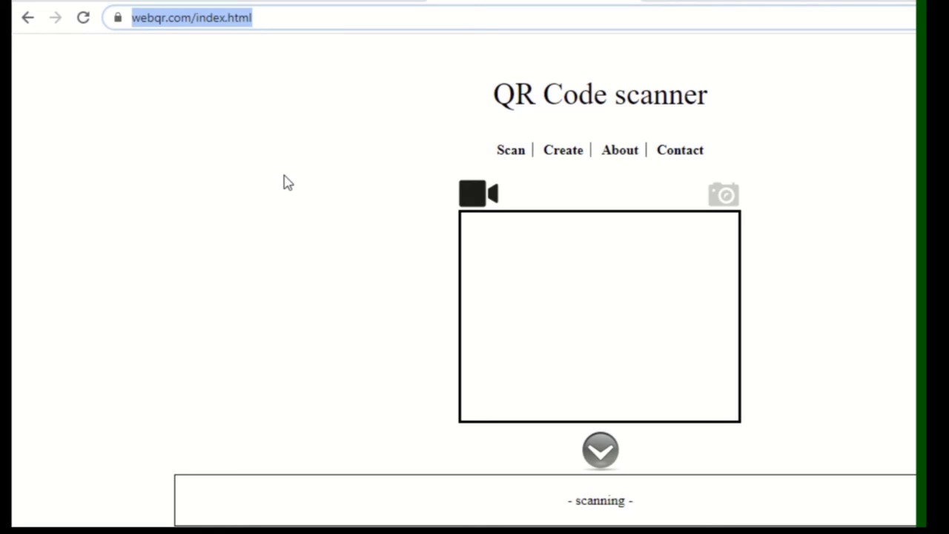
click(510, 154)
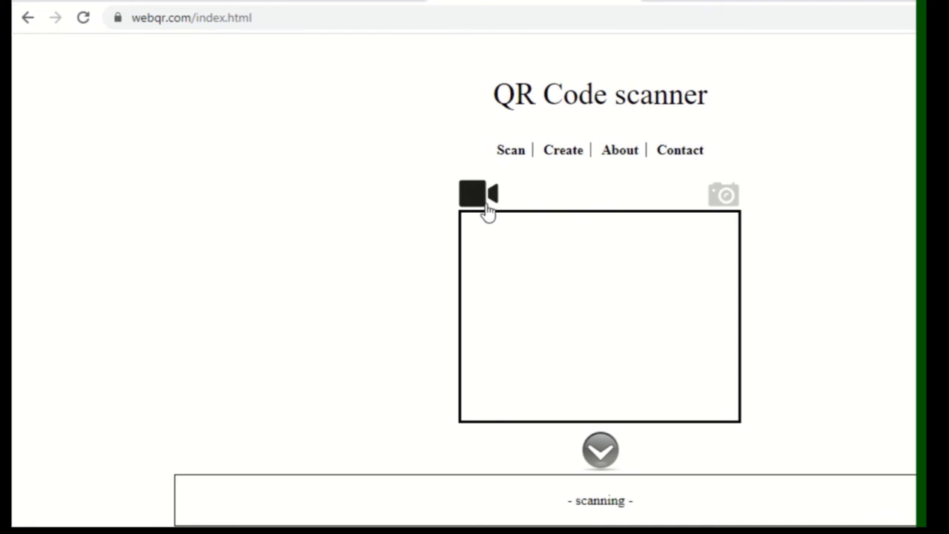
click(724, 197)
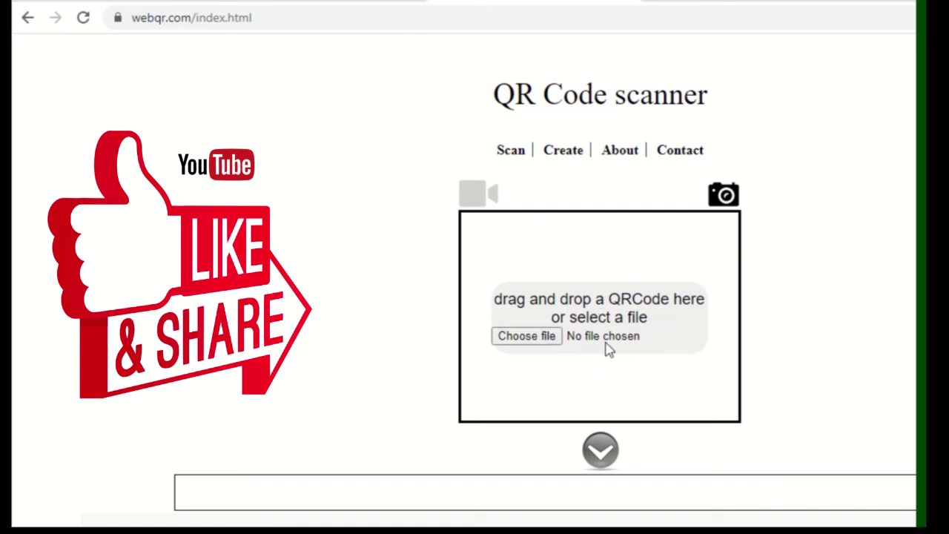
click(547, 342)
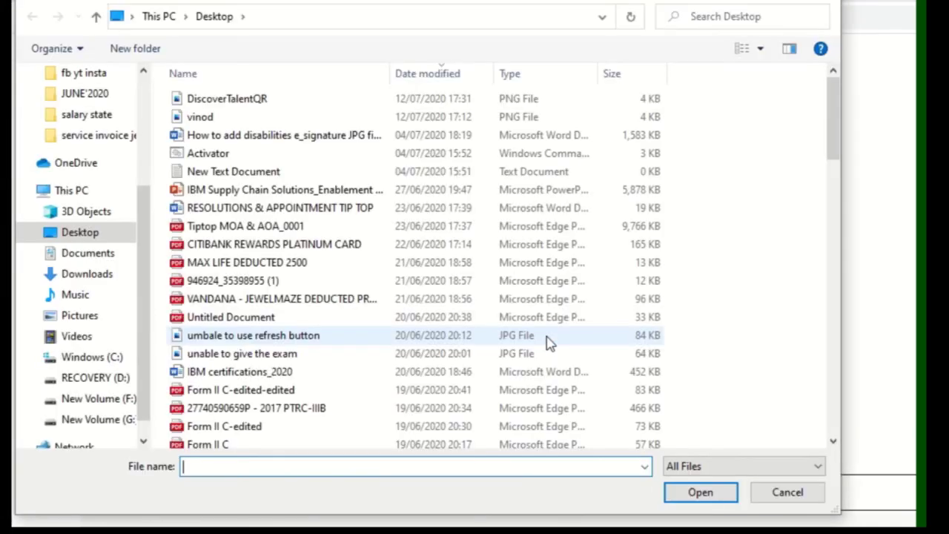
click(254, 98)
click(710, 491)
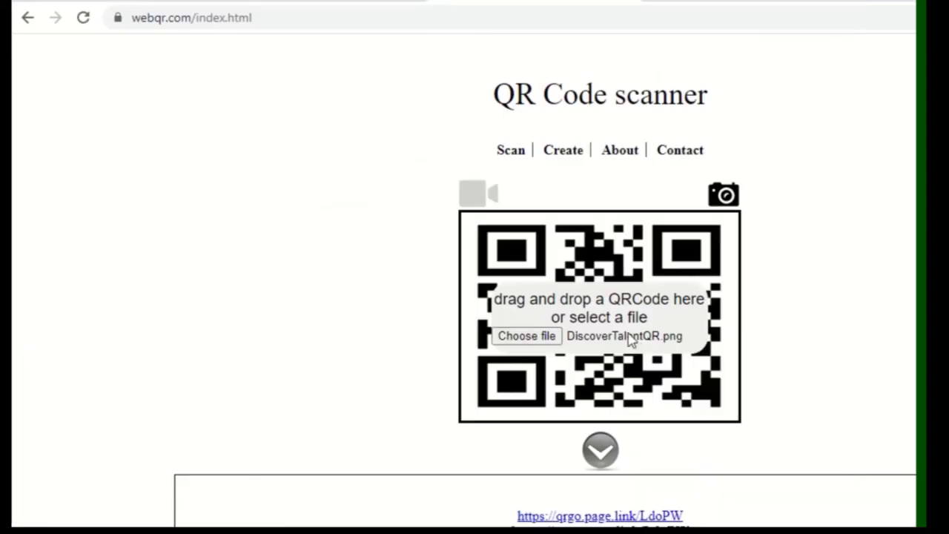
scroll(625, 369, down, 1)
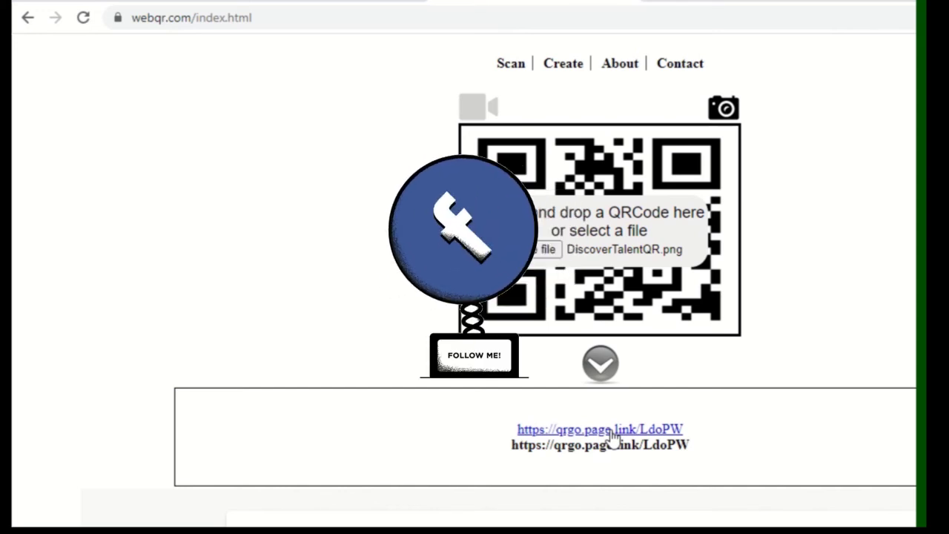
Follow the decoded qrgo.page.link link to the Discover Talent143 YouTube channel and scroll to its videos
click(611, 433)
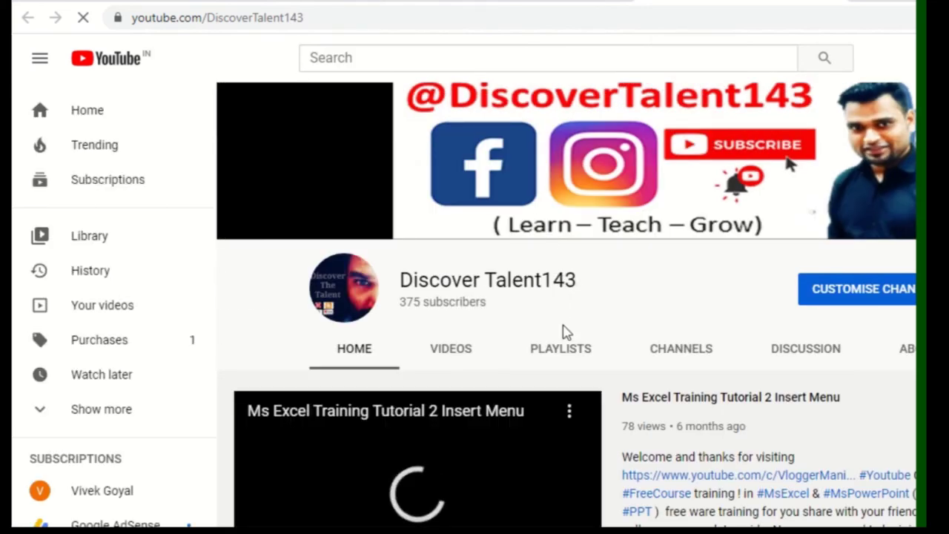
scroll(545, 318, down, 3)
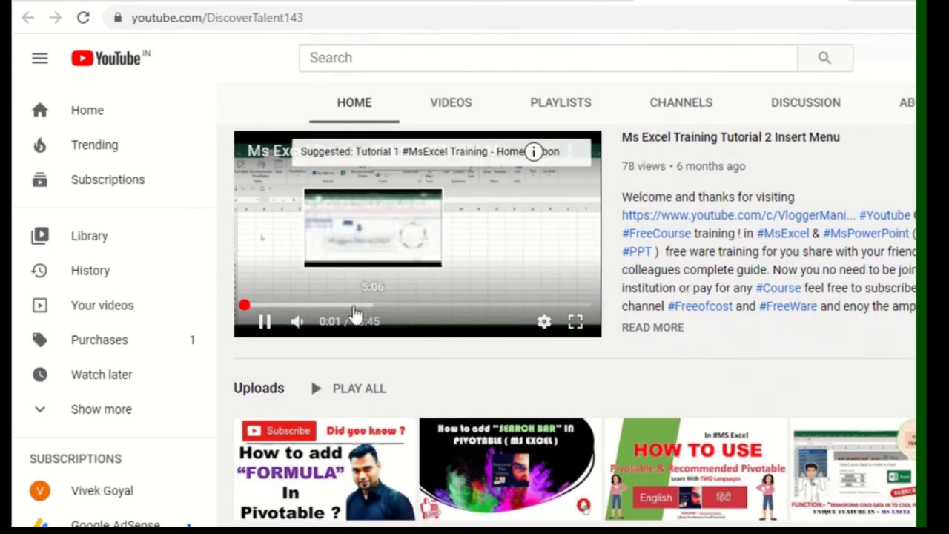